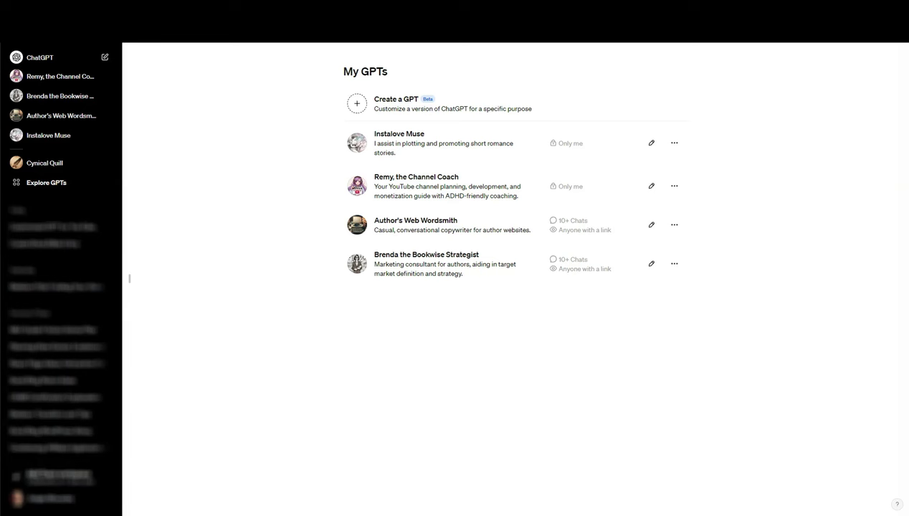
# Open the My GPTs page from the account options and start a new GPT in the conversational Create view
pyautogui.hotkey('ctrl', 'shift', 'o')
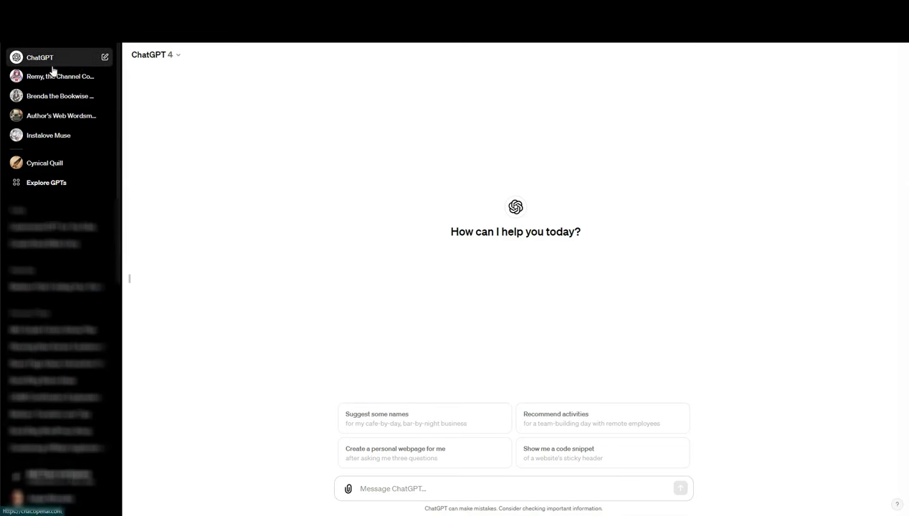
pyautogui.click(43, 183)
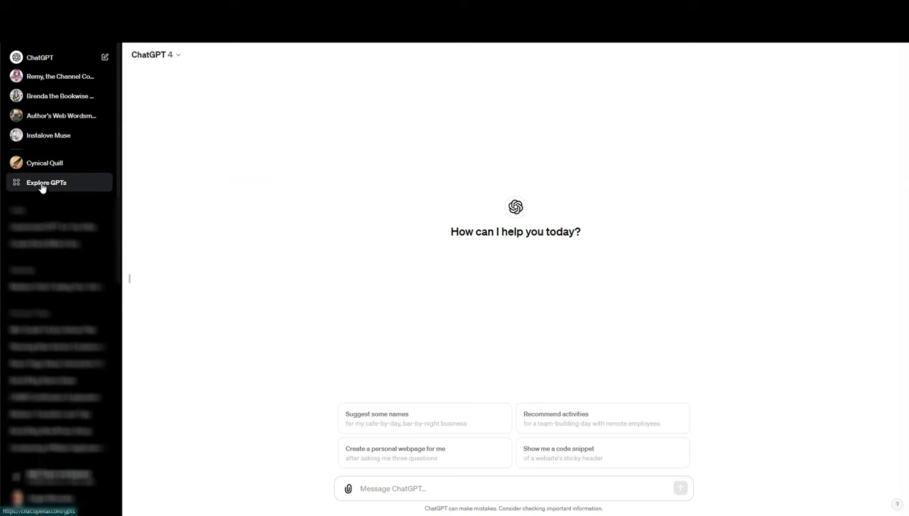
pyautogui.click(50, 499)
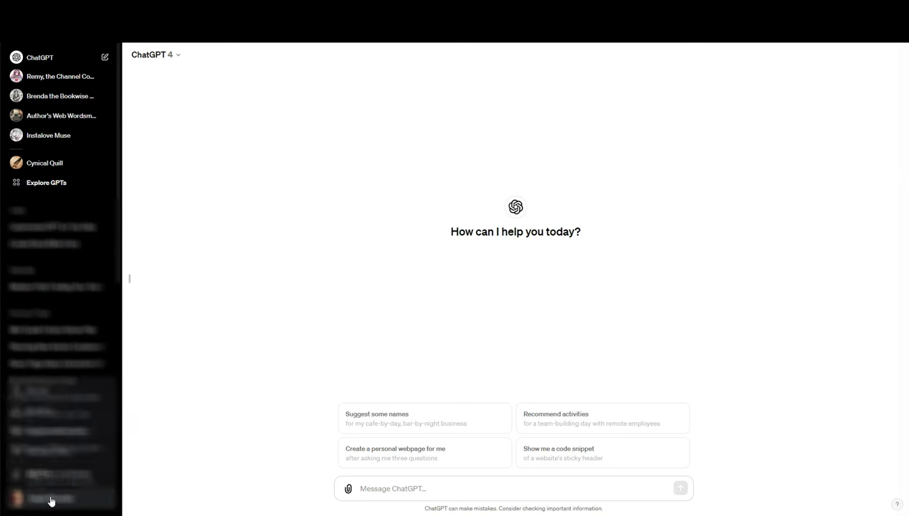
pyautogui.click(36, 412)
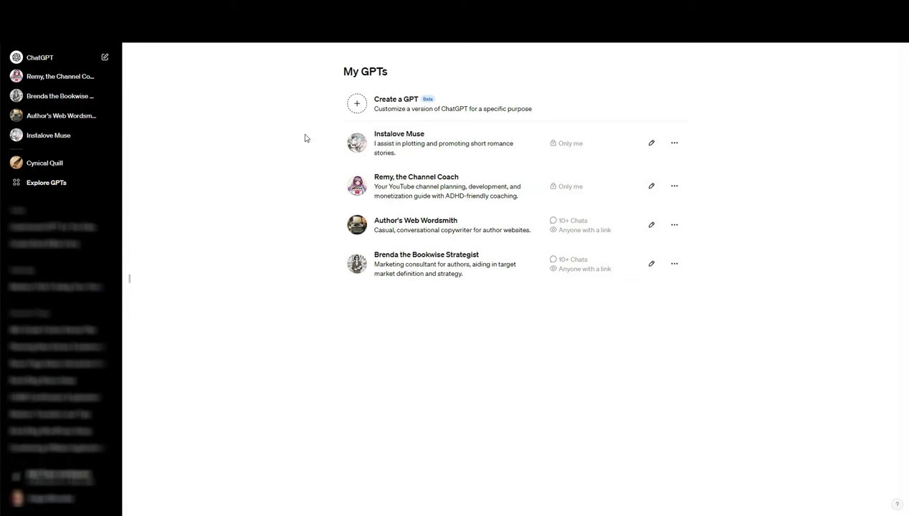
pyautogui.click(407, 104)
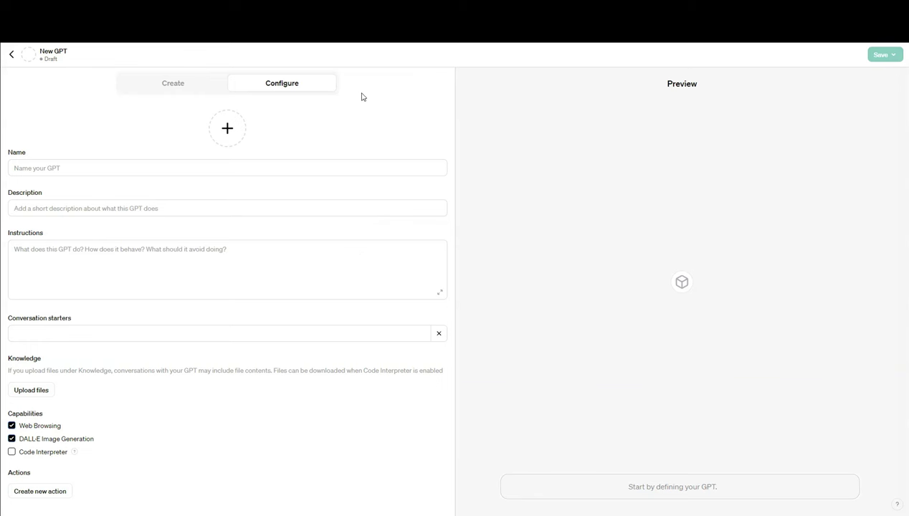
pyautogui.click(172, 90)
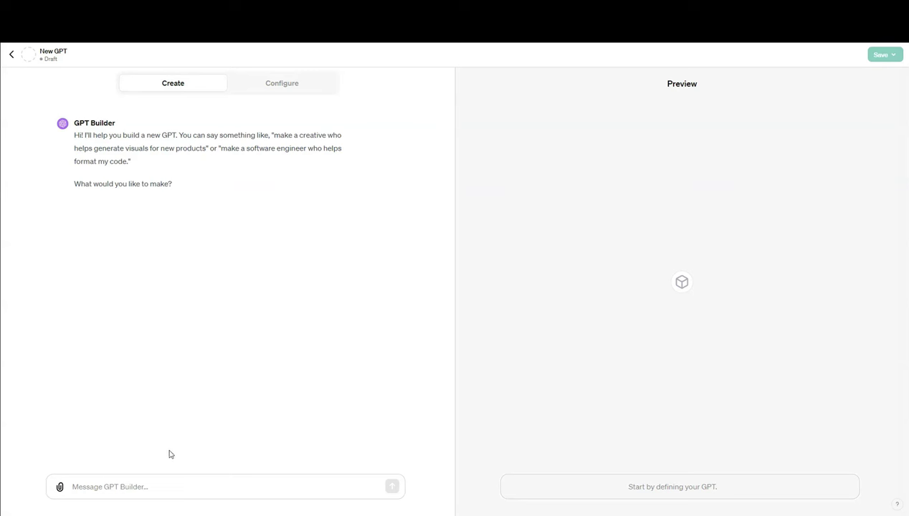
# Ask GPT Builder to make a GPT that will assist in creating book bible entries that an AI writing assistant could use to write a fiction story
pyautogui.click(175, 485)
pyautogui.write('I want')
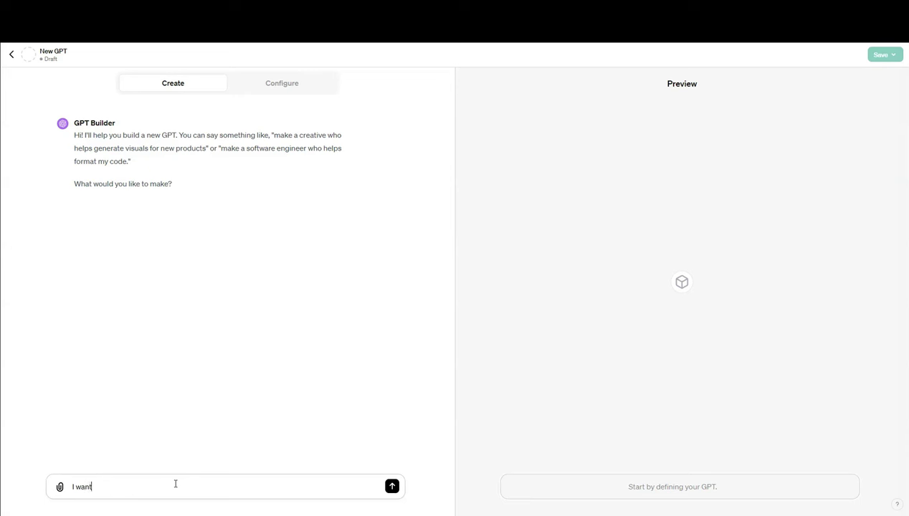
pyautogui.write(' to make a GPT that will as')
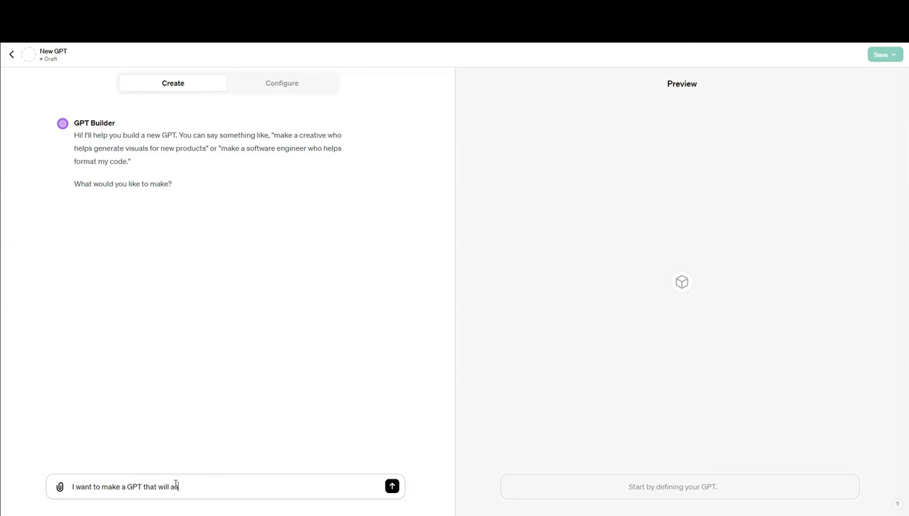
pyautogui.write('sist me in creating book')
pyautogui.write('bible e')
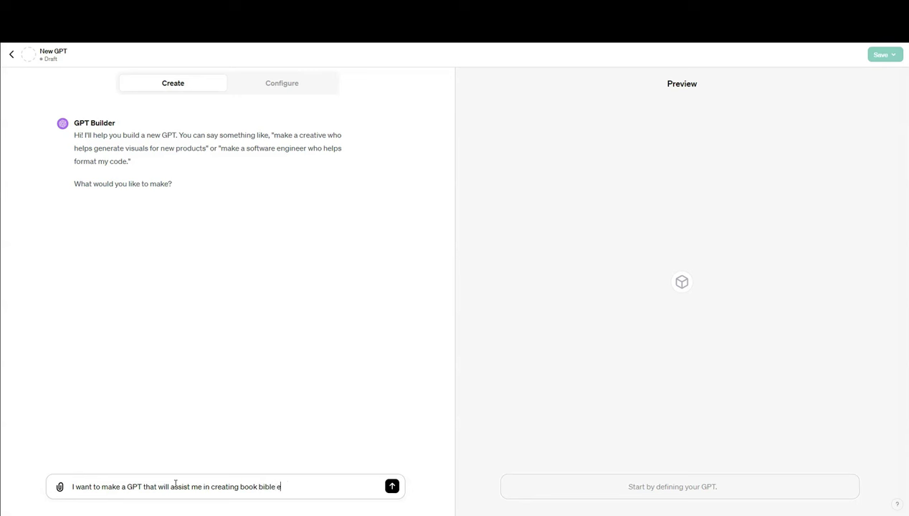
pyautogui.write('ntries that ')
pyautogui.write('an AI writing assistnan')
pyautogui.press('BackSpace')
pyautogui.press('BackSpace')
pyautogui.write('an')
pyautogui.press('BackSpace')
pyautogui.press('BackSpace')
pyautogui.press('BackSpace')
pyautogui.write('ant could use')
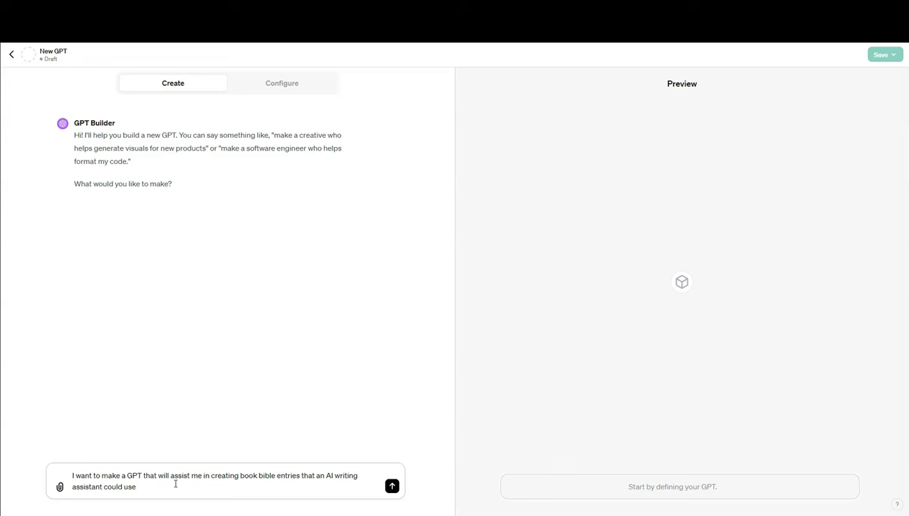
pyautogui.write(' to write a fiction story.')
pyautogui.press('Return')
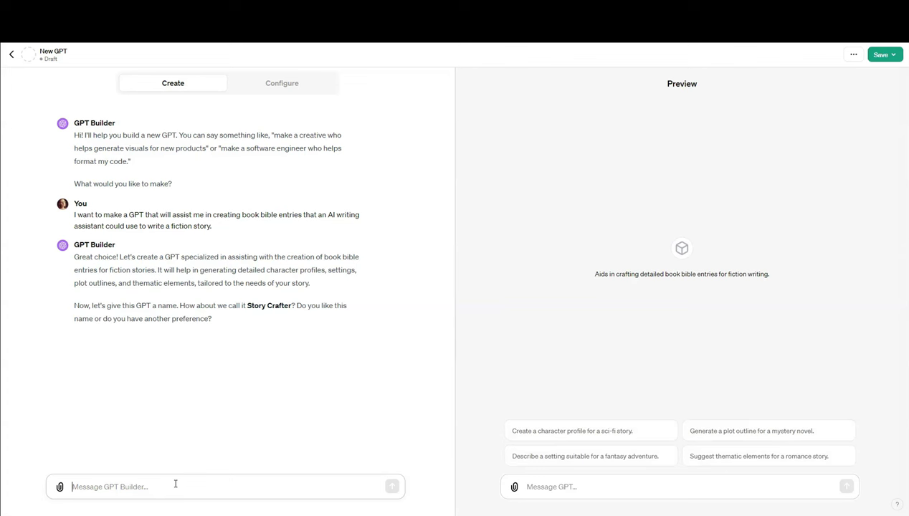
# Tell GPT Builder to use the name Codex Genie instead of its suggestion, and approve the generated profile picture with "I love it!"
pyautogui.write("That's a great name")
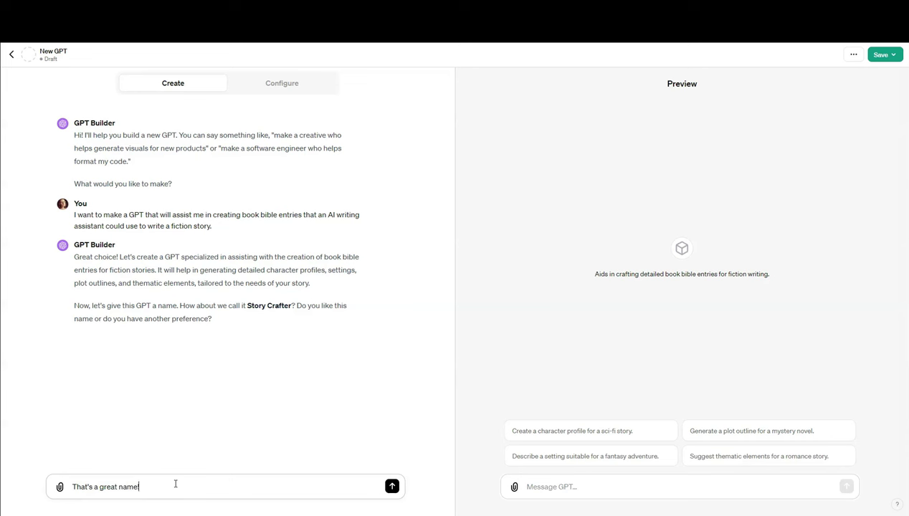
pyautogui.write('! However, I would like to u')
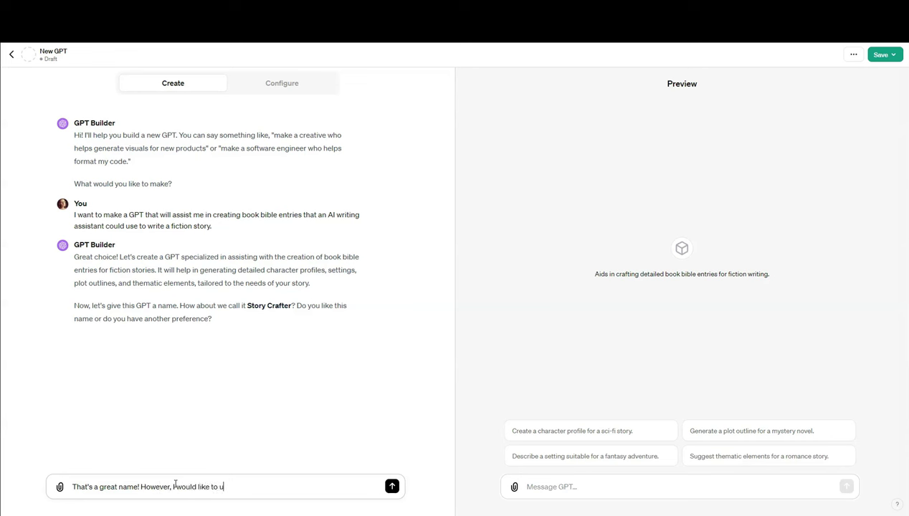
pyautogui.write('se the name')
pyautogui.write(' Codex Ge')
pyautogui.write('ne')
pyautogui.write('ie')
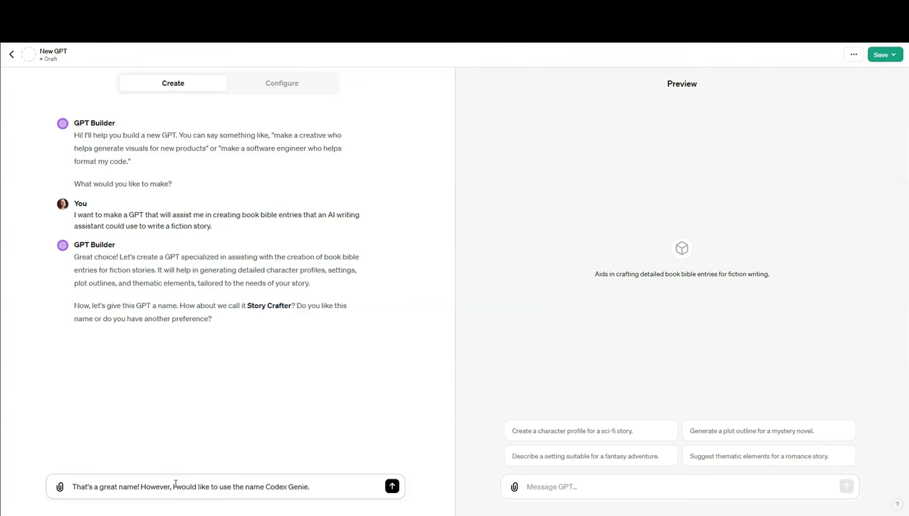
pyautogui.write('.')
pyautogui.press('Return')
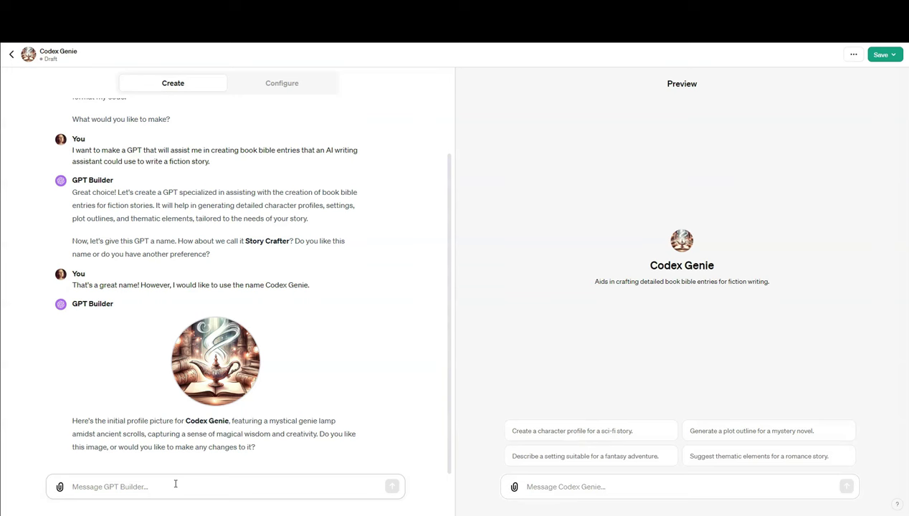
pyautogui.write('I love it')
pyautogui.press('Return')
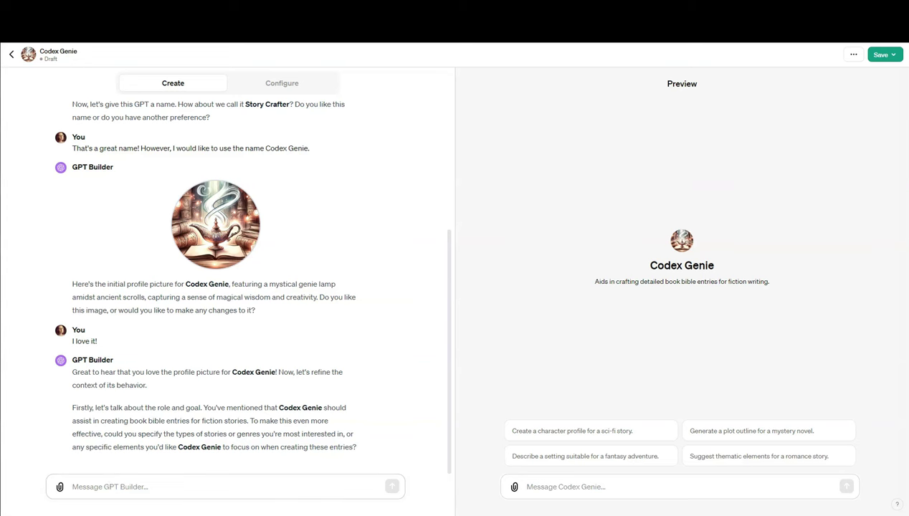
# Attach character.txt, object.txt and setting.txt to the GPT Builder message, and switch to Notepad to show character.txt over the builder
pyautogui.moveTo(218, 515); pyautogui.dragTo(217, 490)
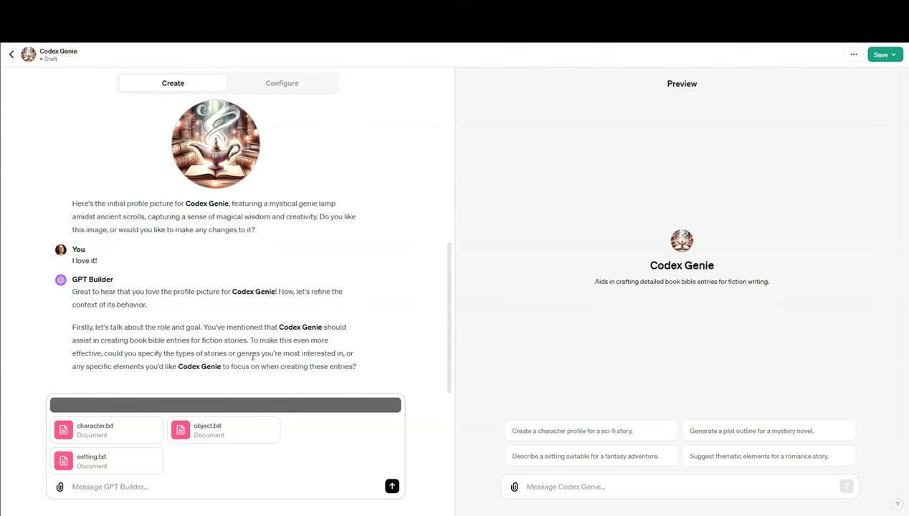
pyautogui.hotkey('alt', 'Tab')
pyautogui.moveTo(334, 142); pyautogui.dragTo(328, 118)
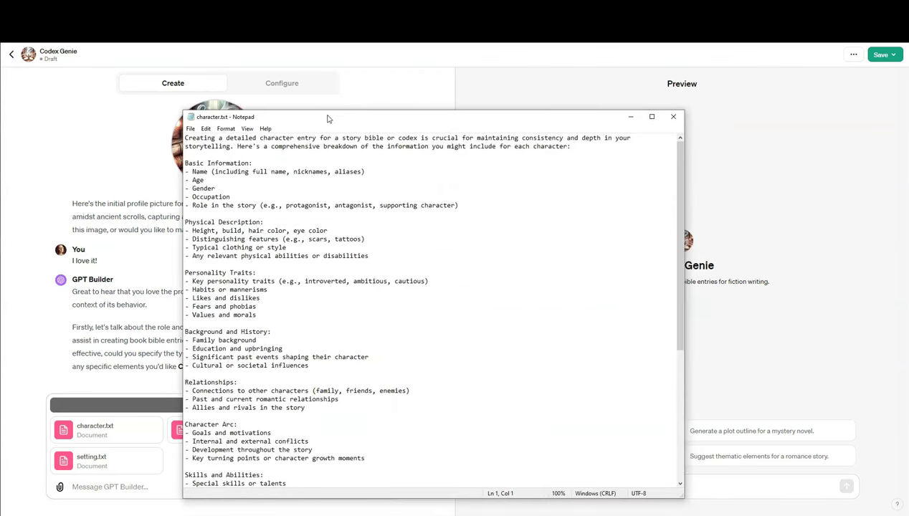